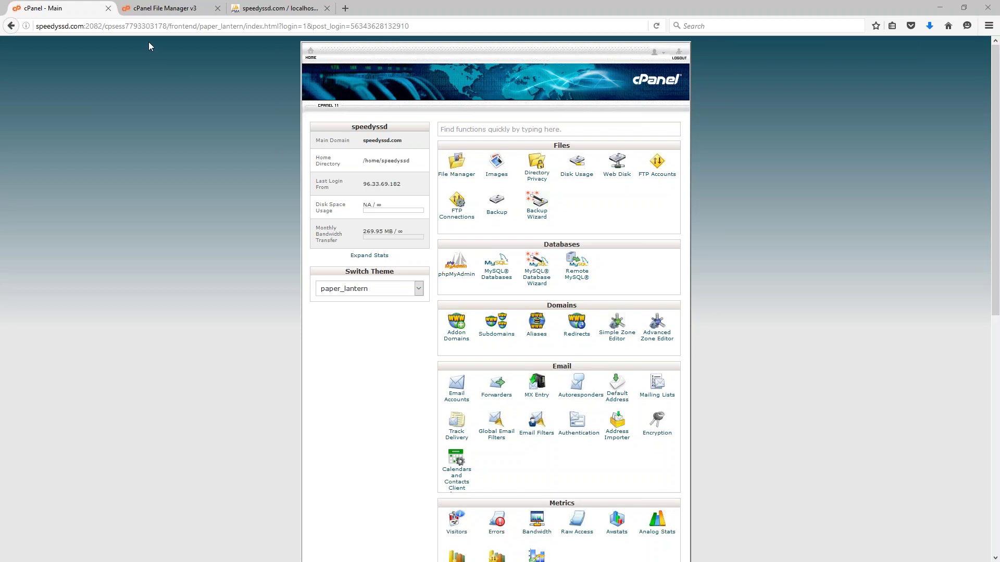
Open File Manager and go into the public_html folder.
left_click(164, 8)
left_click(73, 8)
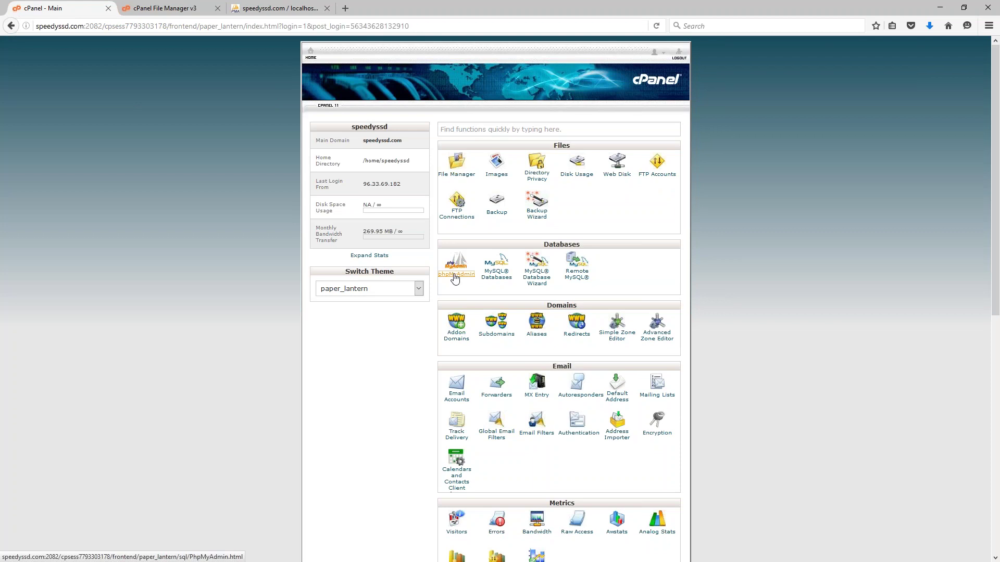
left_click(152, 6)
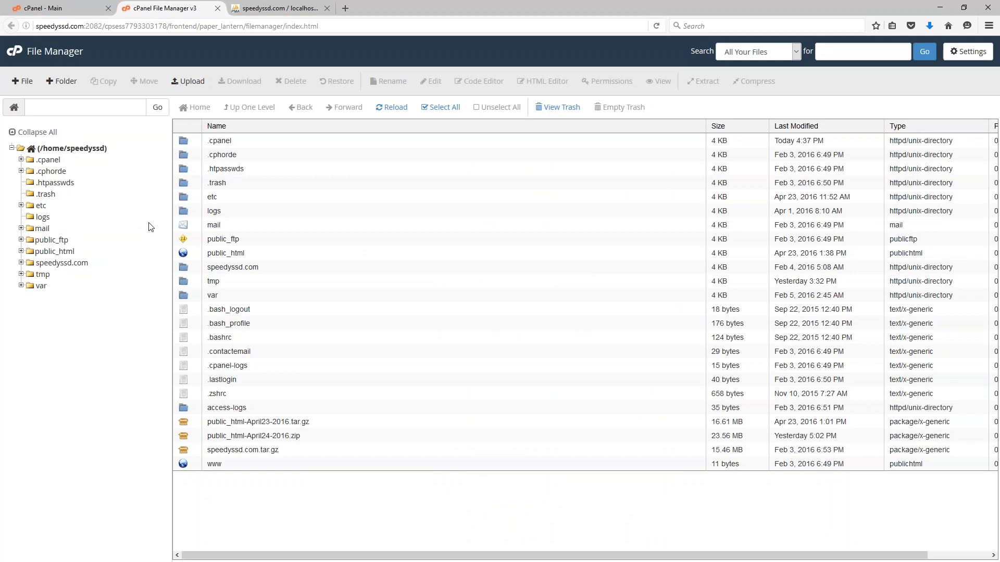
double_click(183, 254)
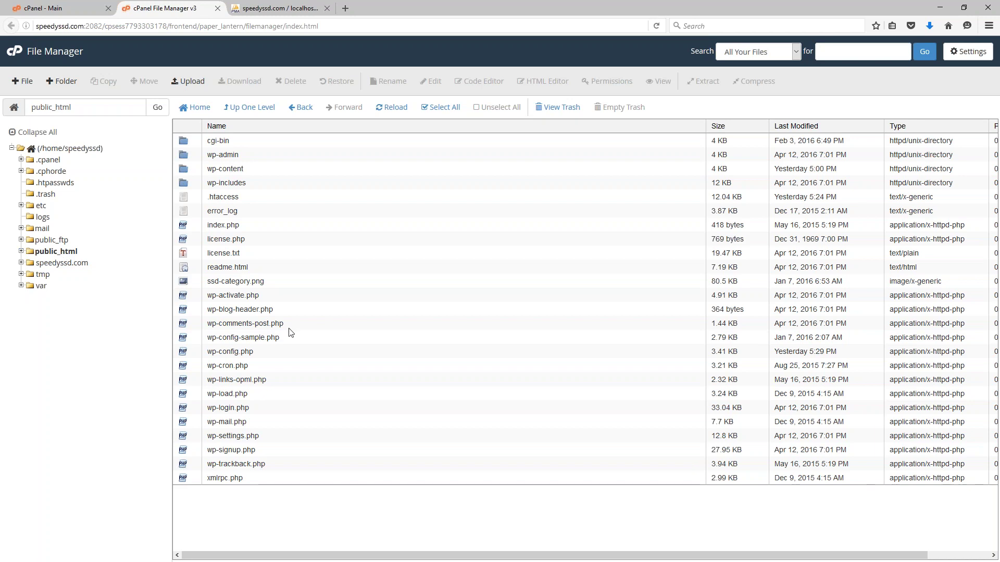
Inspect wp-config.php, wp-admin, wp-content and wp-includes, then return to the home directory.
left_click(229, 357)
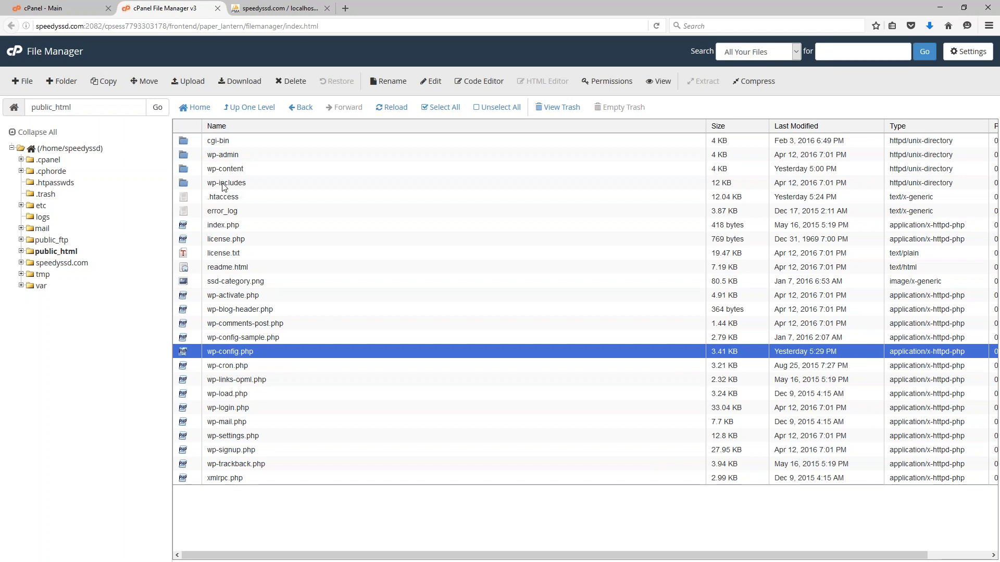
left_click(219, 156)
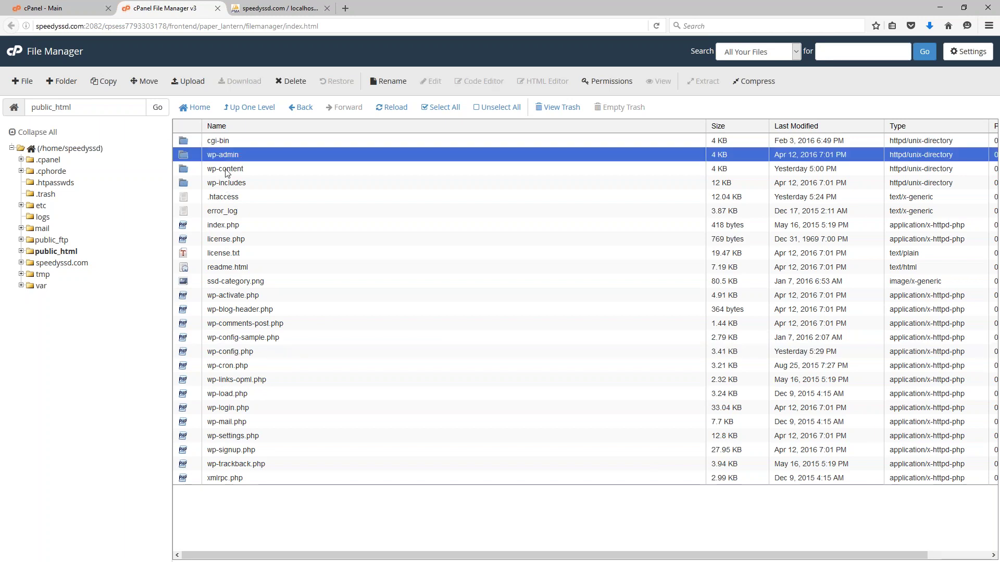
left_click(226, 172)
left_click(230, 185)
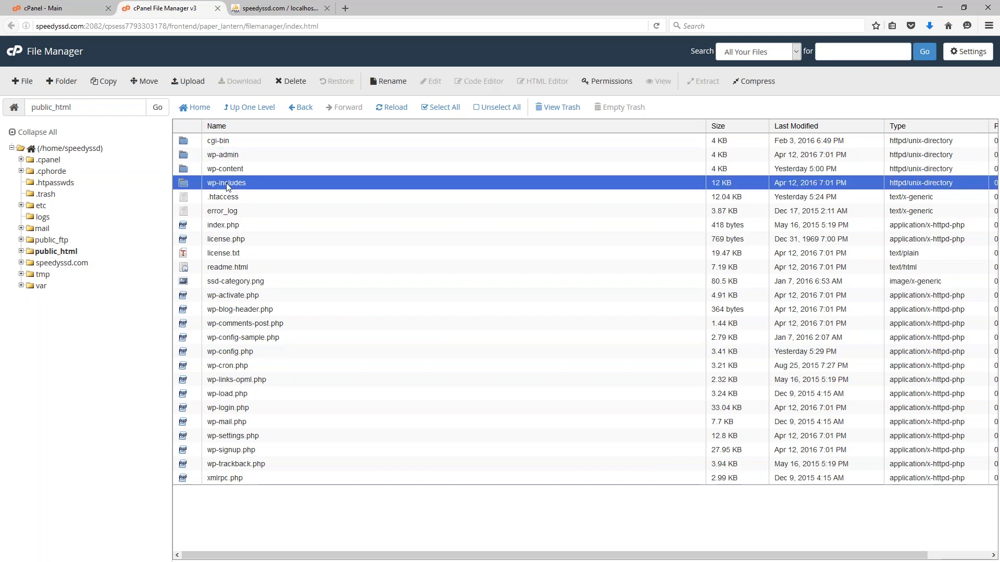
left_click(251, 111)
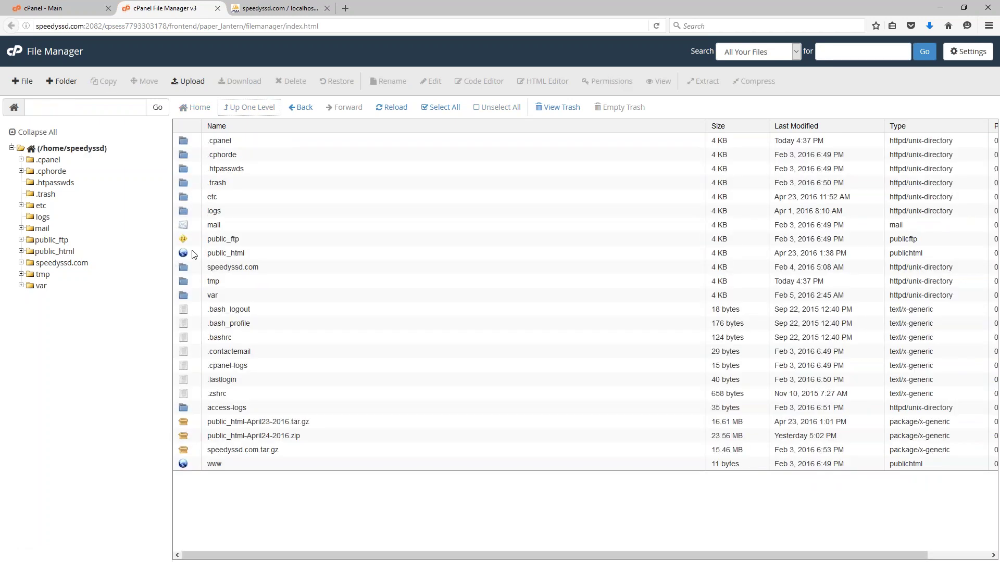
Set up compression of public_html as a GZiped Tar Archive named public_html-April-25-2016.tar.gz.
left_click(187, 255)
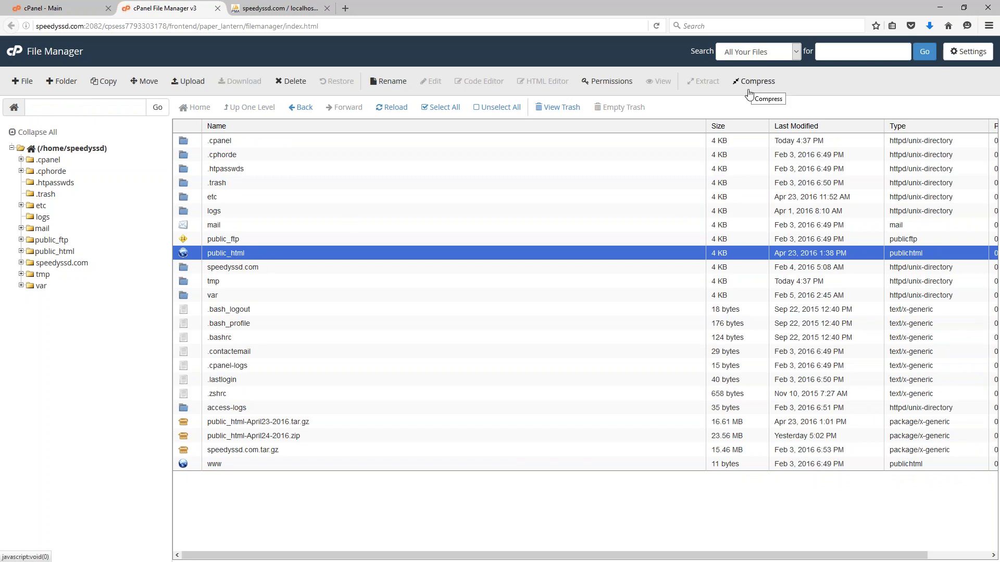
right_click(185, 255)
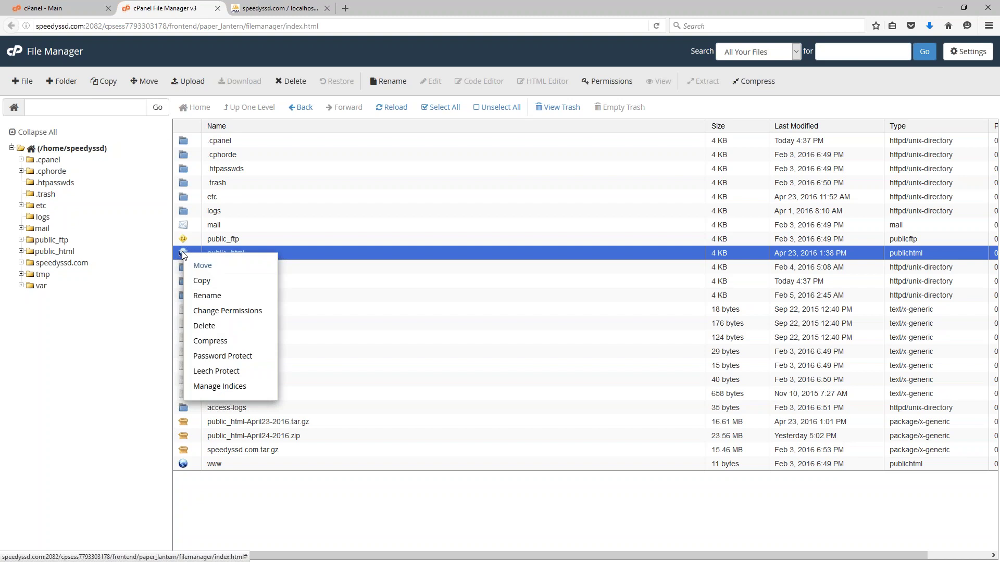
left_click(209, 346)
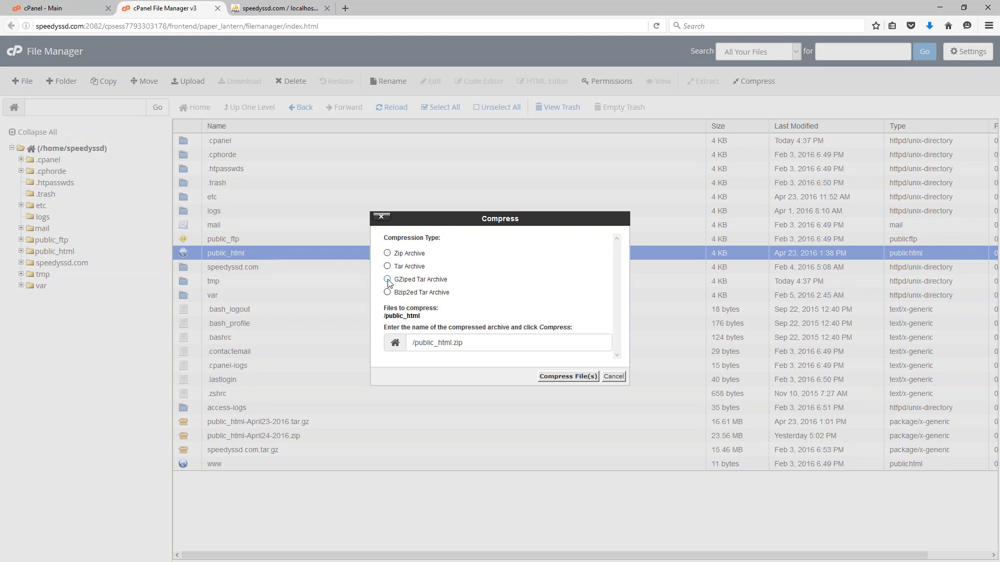
left_click(387, 280)
left_click(453, 342)
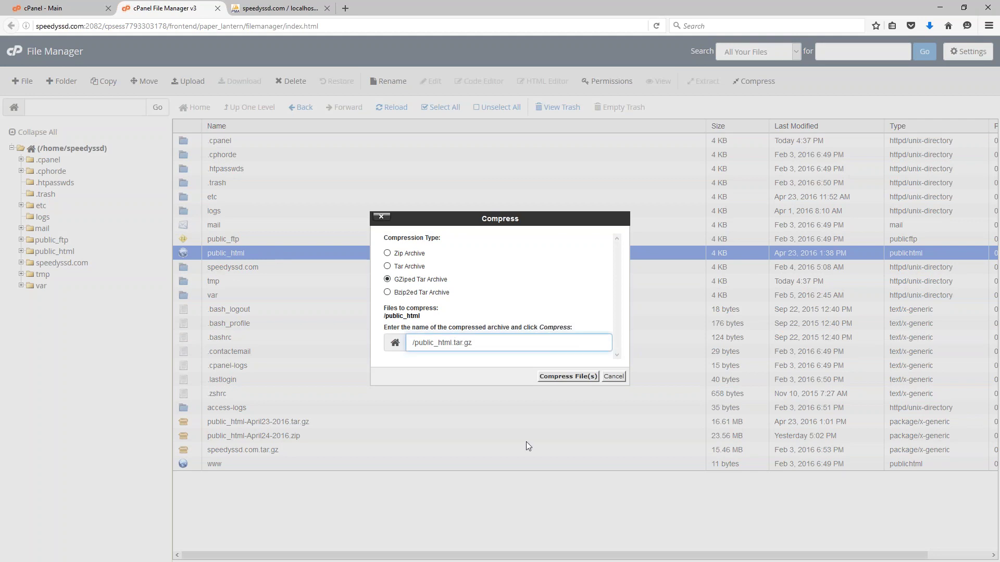
type("-April-25-2016")
Build the public_html-April-25-2016.tar.gz archive and download a copy to the computer.
left_click(556, 379)
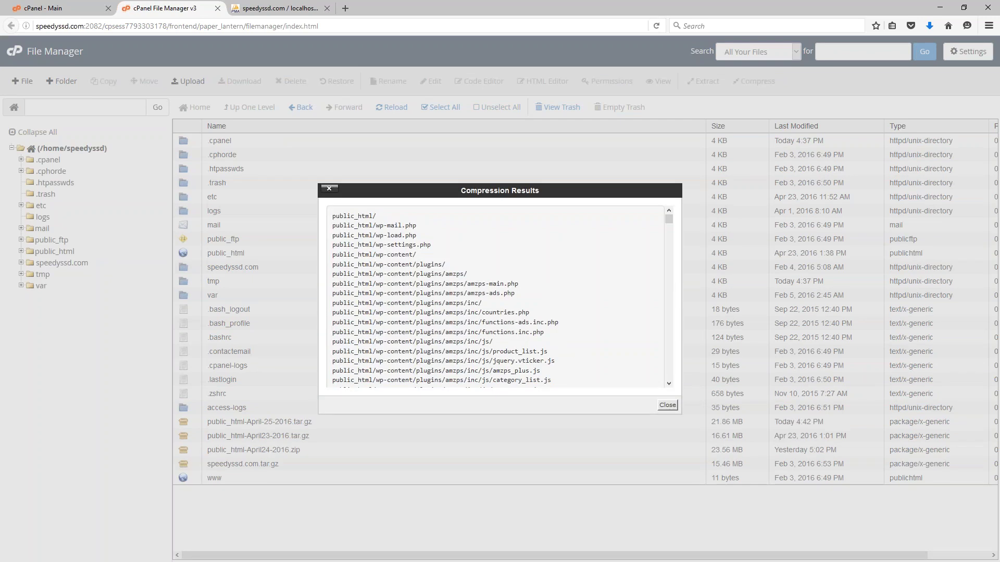
left_click(667, 405)
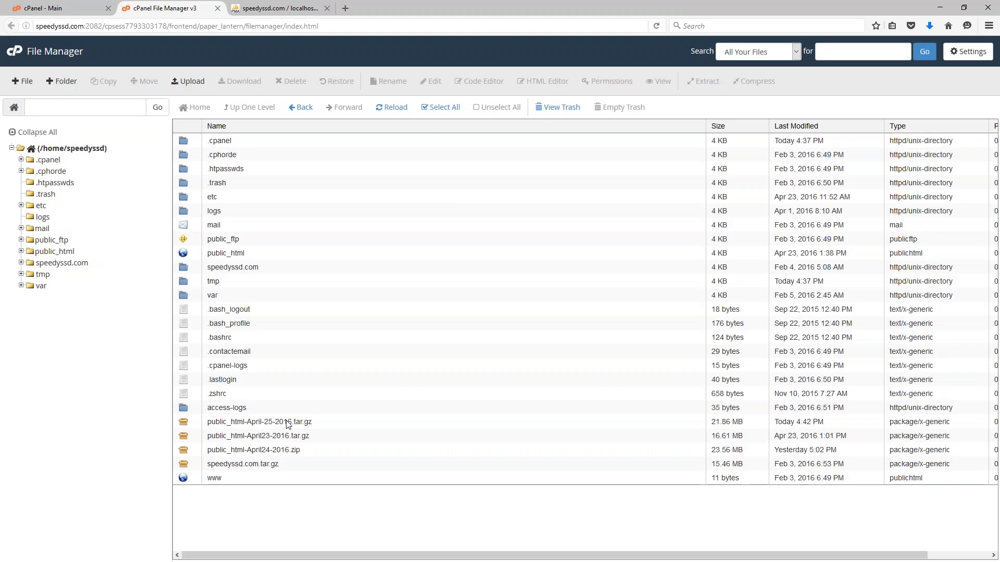
left_click(256, 423)
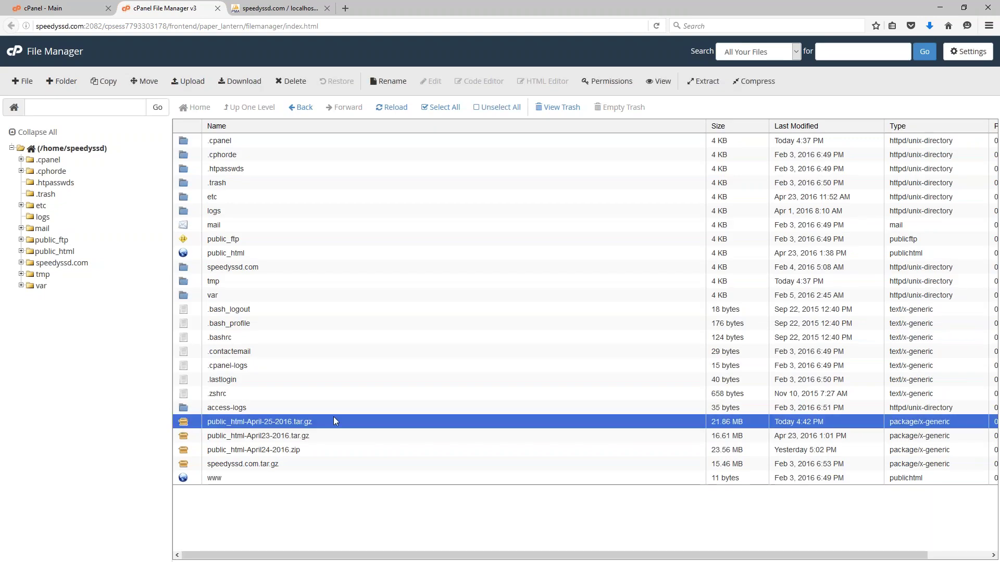
left_click(241, 81)
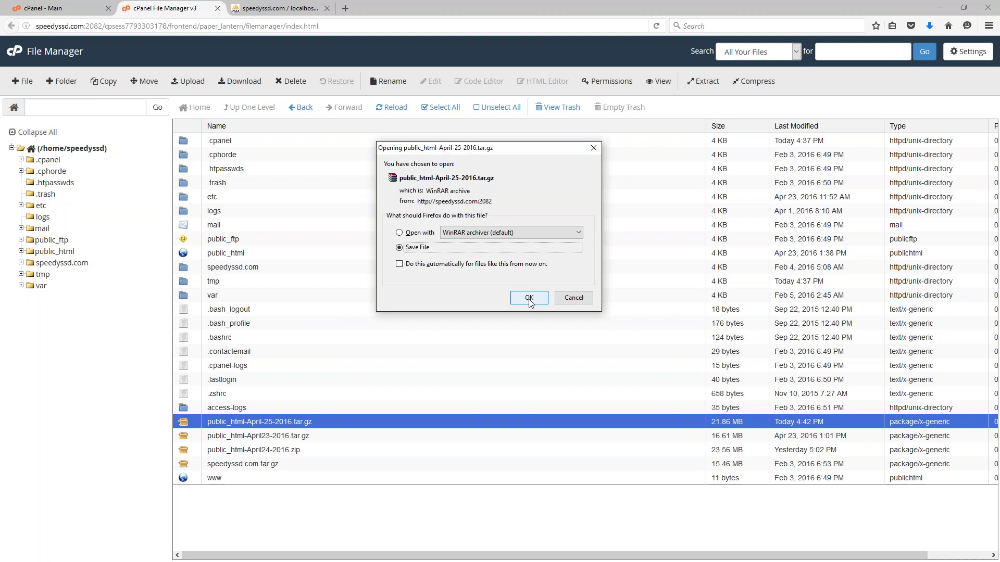
left_click(529, 298)
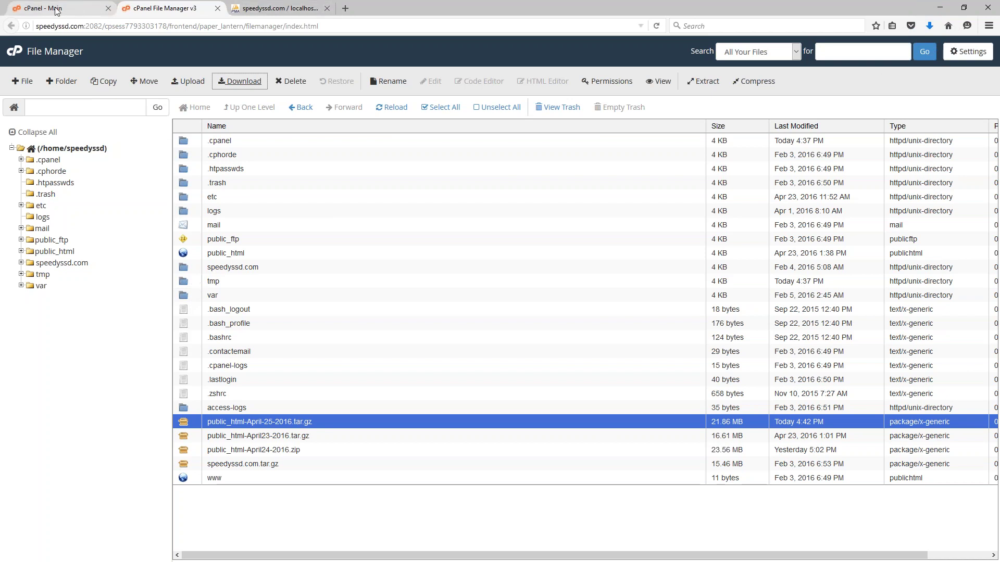
In phpMyAdmin, expand speedyss_wrdp20 and browse the mofsai_options table rows.
left_click(296, 9)
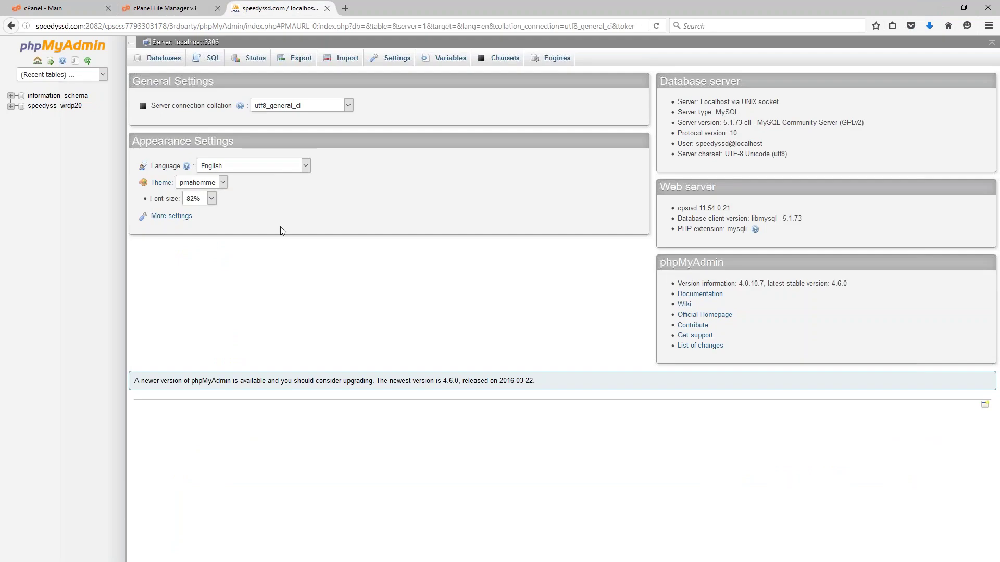
left_click(11, 107)
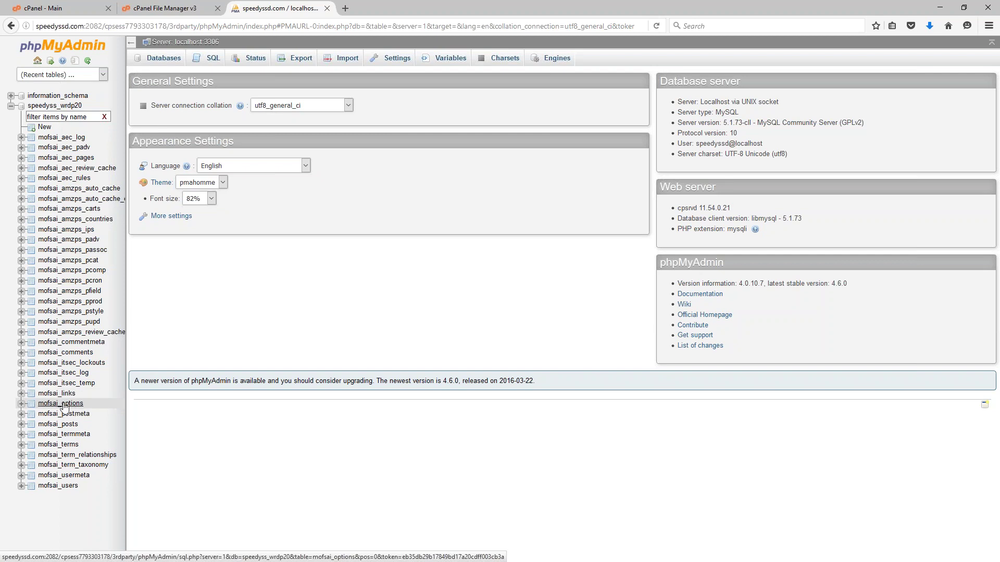
left_click(71, 407)
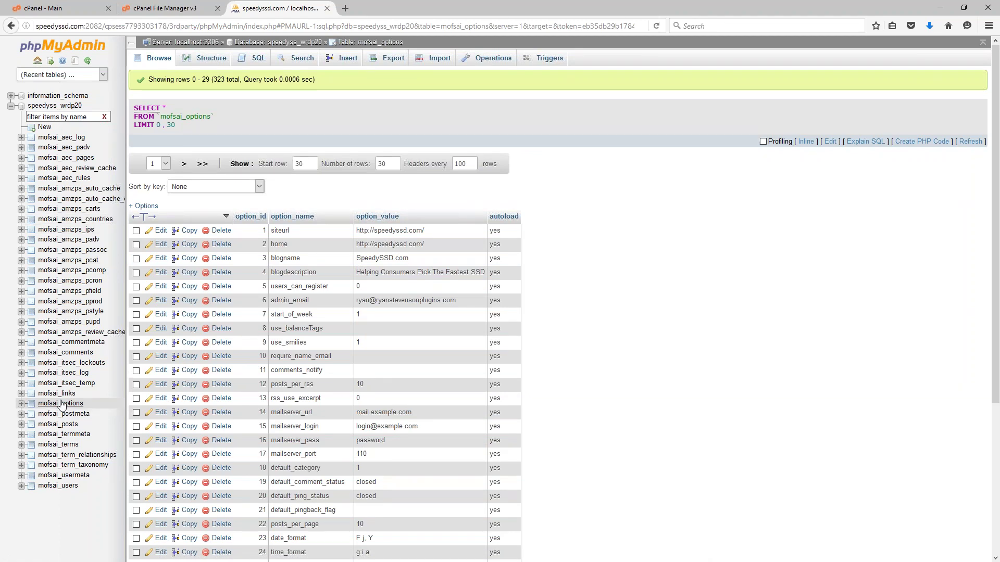
Quick-export speedyss_wrdp20 to speedyss_wrdp20.sql, save it, and return to File Manager.
left_click(42, 107)
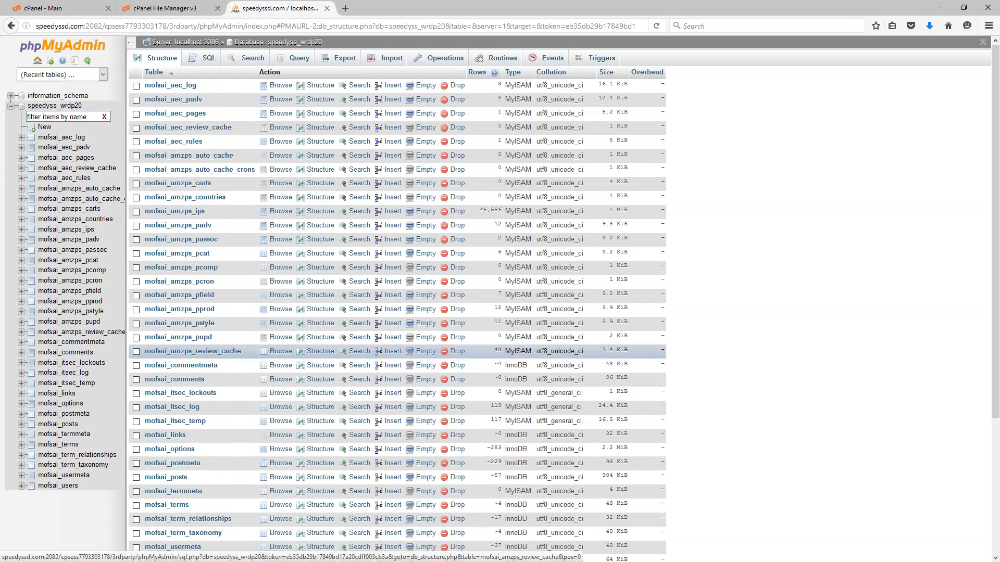
left_click(344, 59)
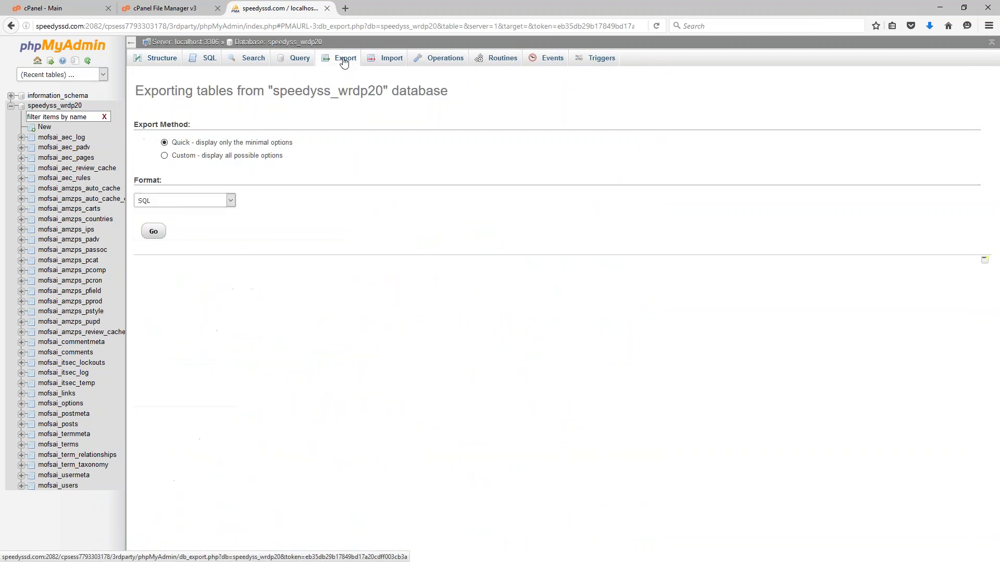
left_click(153, 231)
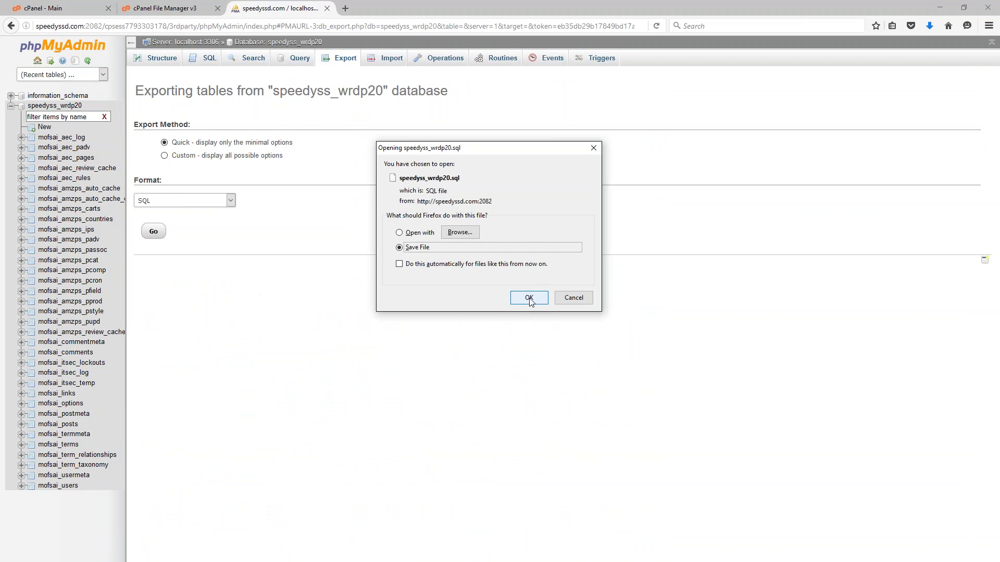
left_click(528, 300)
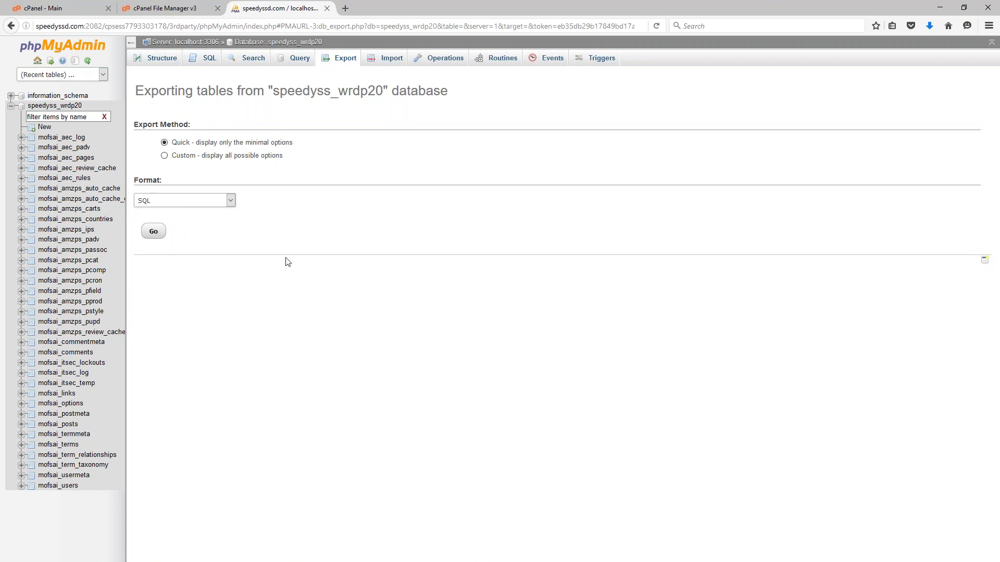
left_click(172, 8)
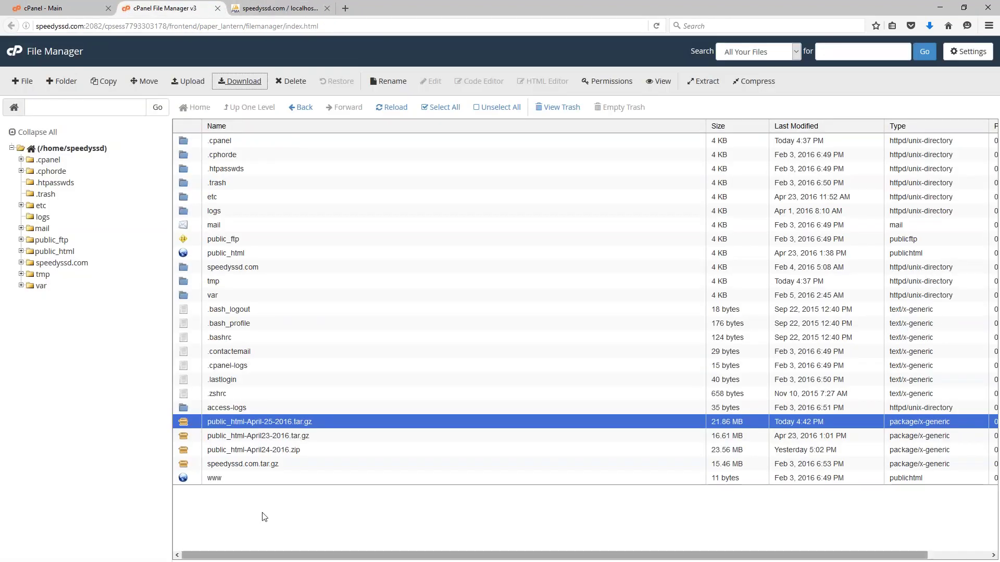
Select everything in public_html and permanently delete it, skipping the trash.
double_click(183, 254)
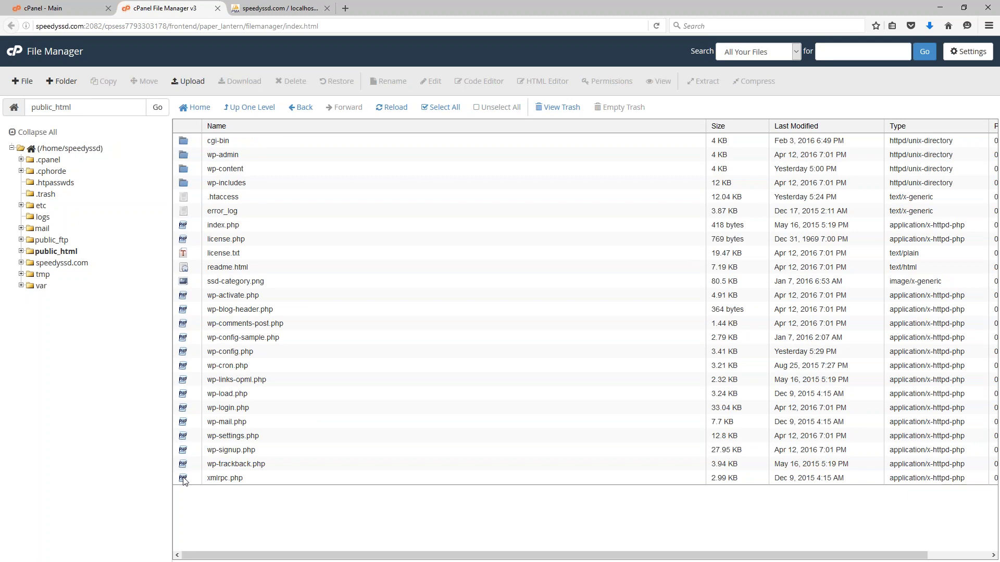
left_click(230, 482)
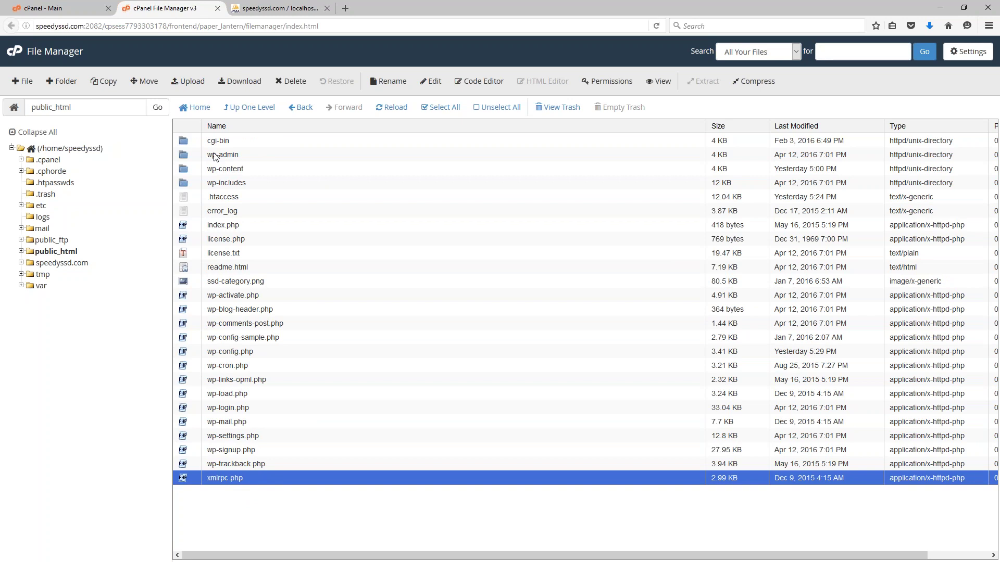
key("ctrl+a")
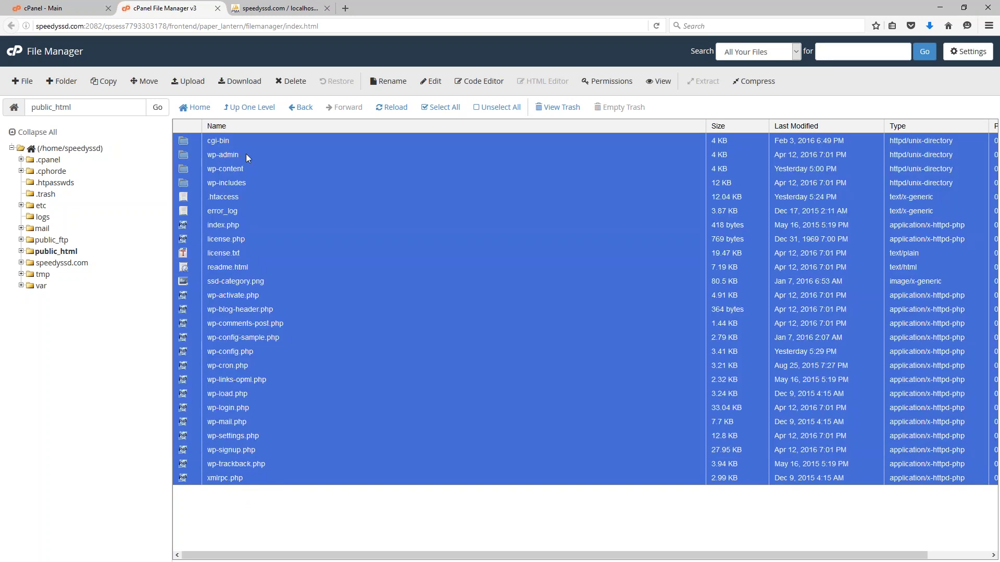
left_click(291, 82)
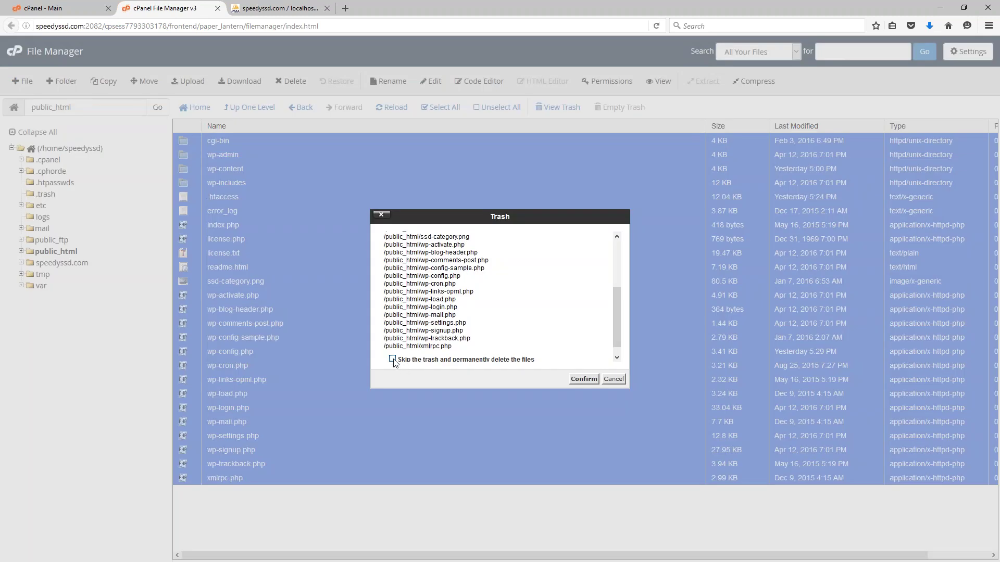
left_click(393, 359)
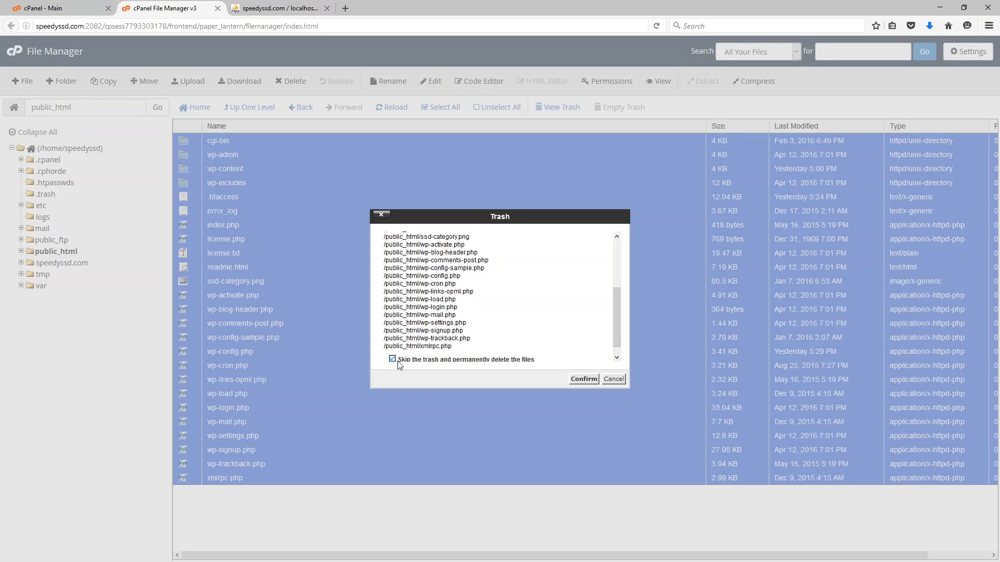
left_click(583, 379)
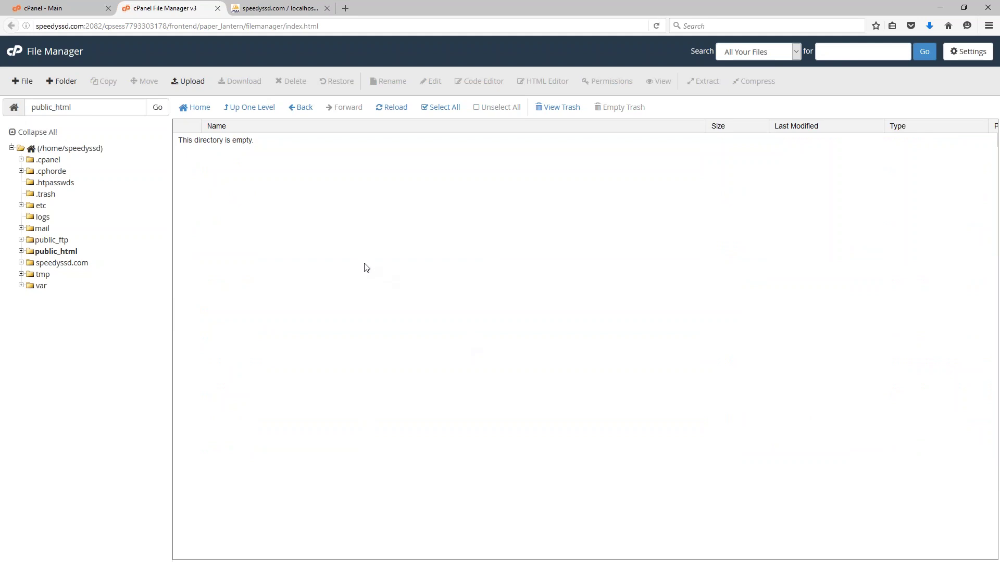
Extract public_html-April-25-2016.tar.gz into the home directory to restore public_html.
left_click(250, 111)
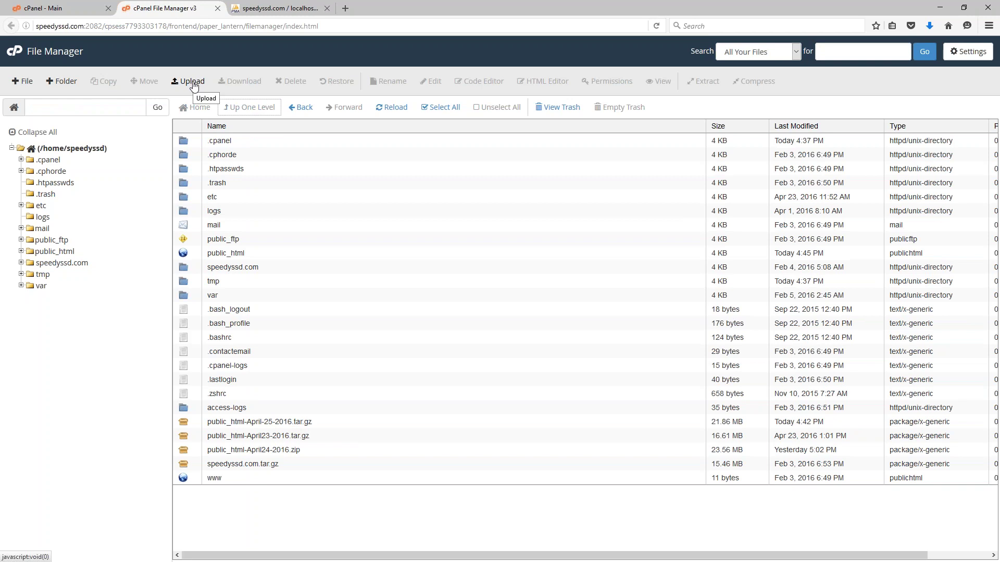
left_click(281, 423)
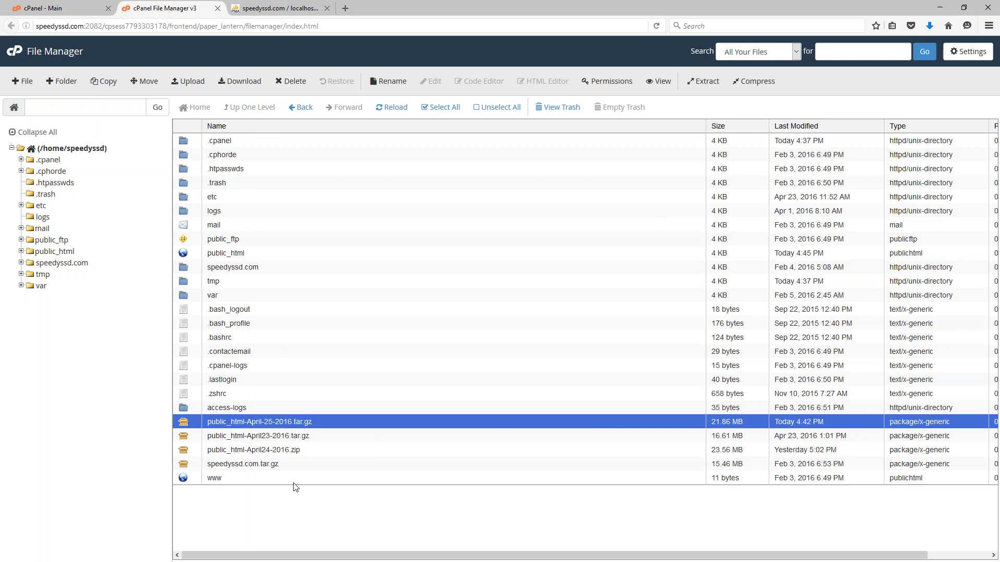
right_click(227, 424)
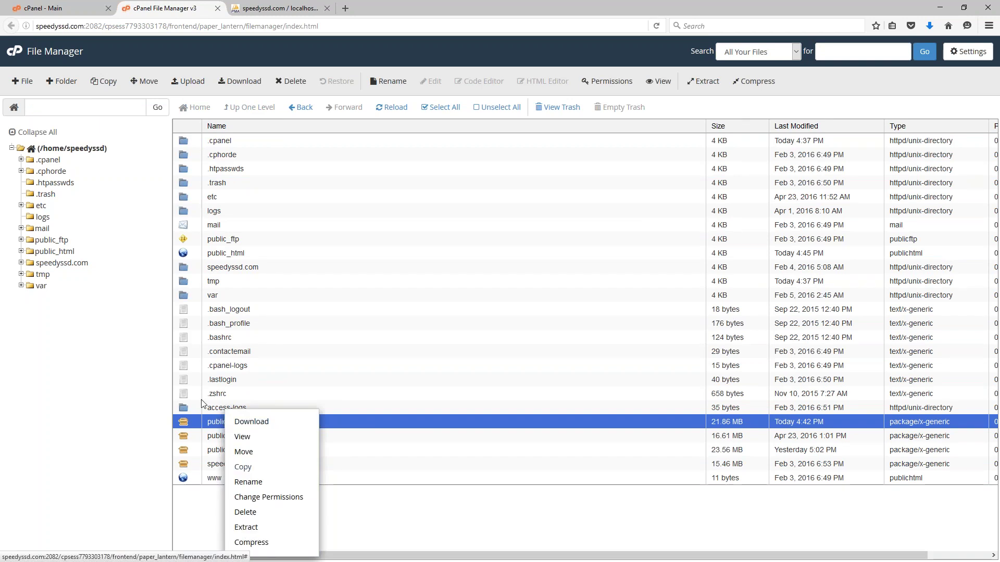
left_click(187, 428)
left_click(221, 426)
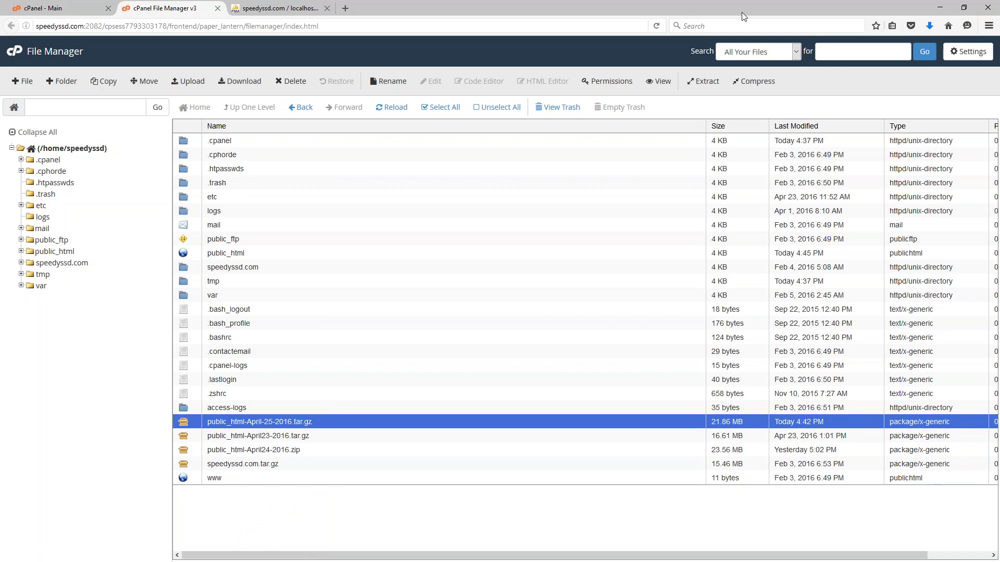
right_click(217, 423)
left_click(236, 528)
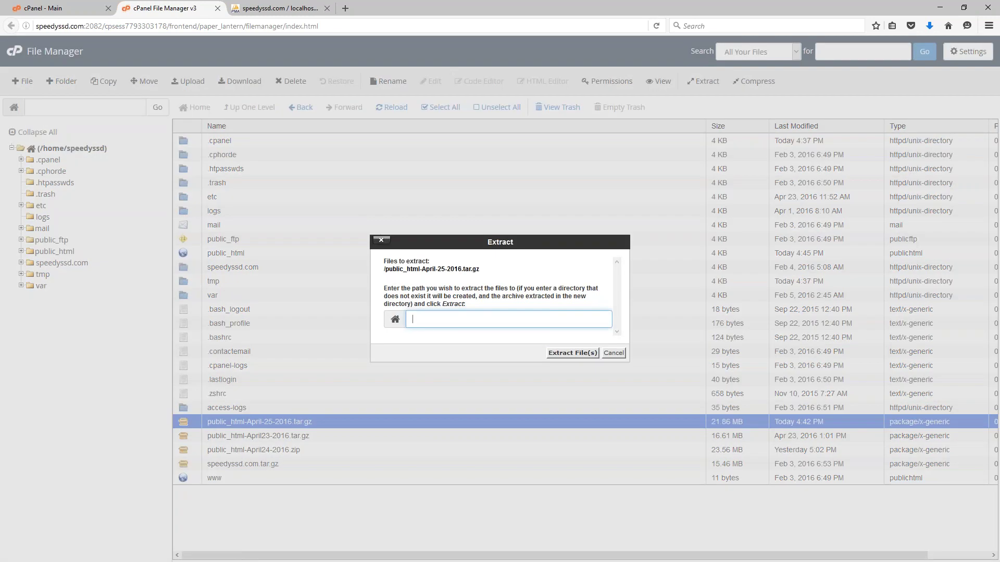
left_click(568, 354)
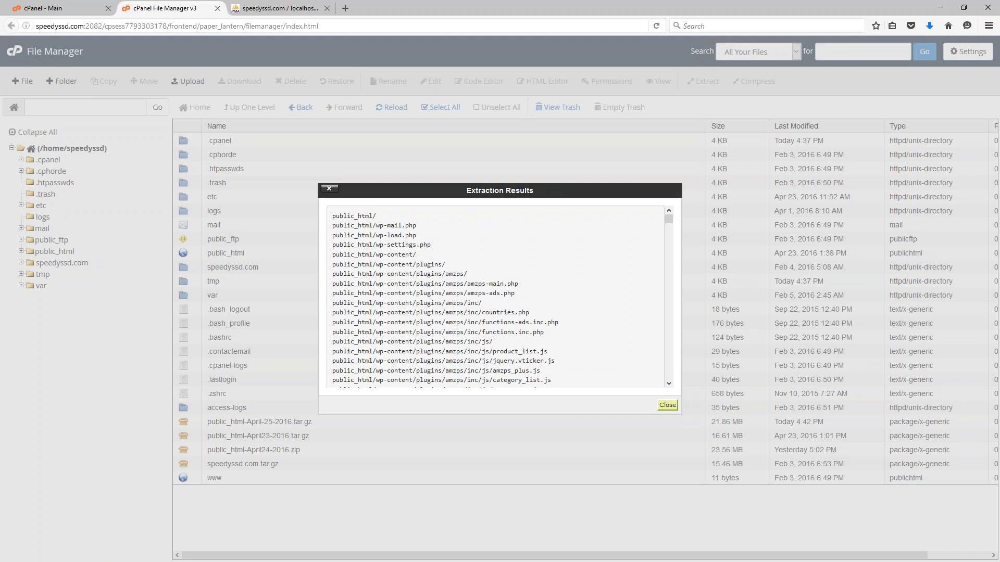
left_click(667, 405)
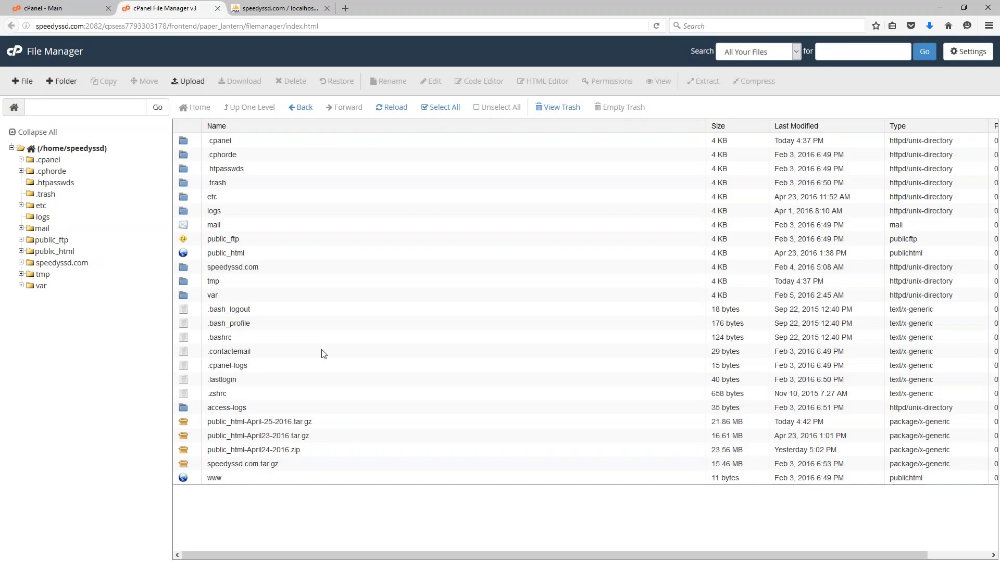
Open the restored public_html folder to view wp-admin, wp-content, wp-includes and wp-config.php.
double_click(183, 254)
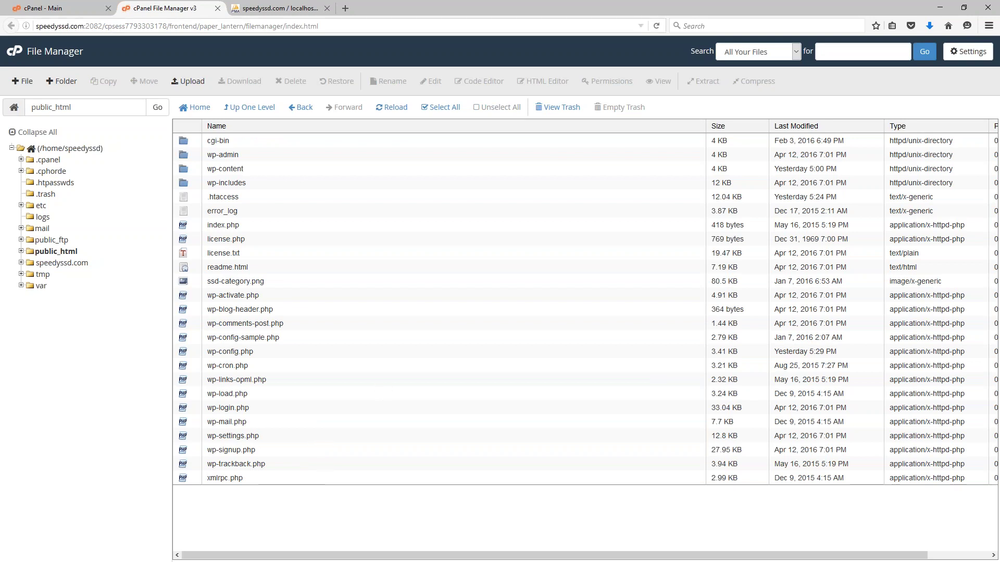
Check all 35 speedyss_wrdp20 tables and open the 'With selected:' bulk-action menu.
key("ctrl+Tab")
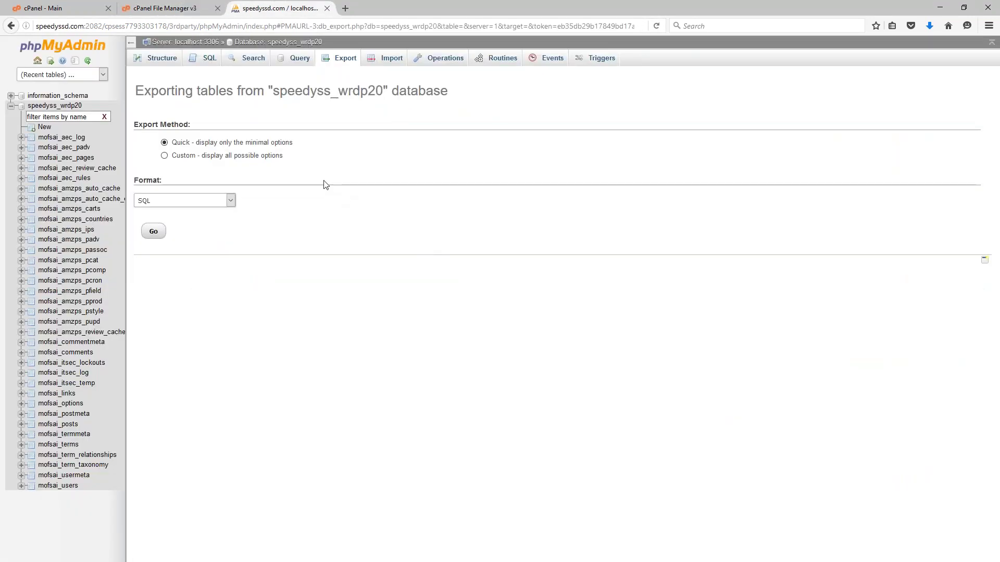
left_click(55, 106)
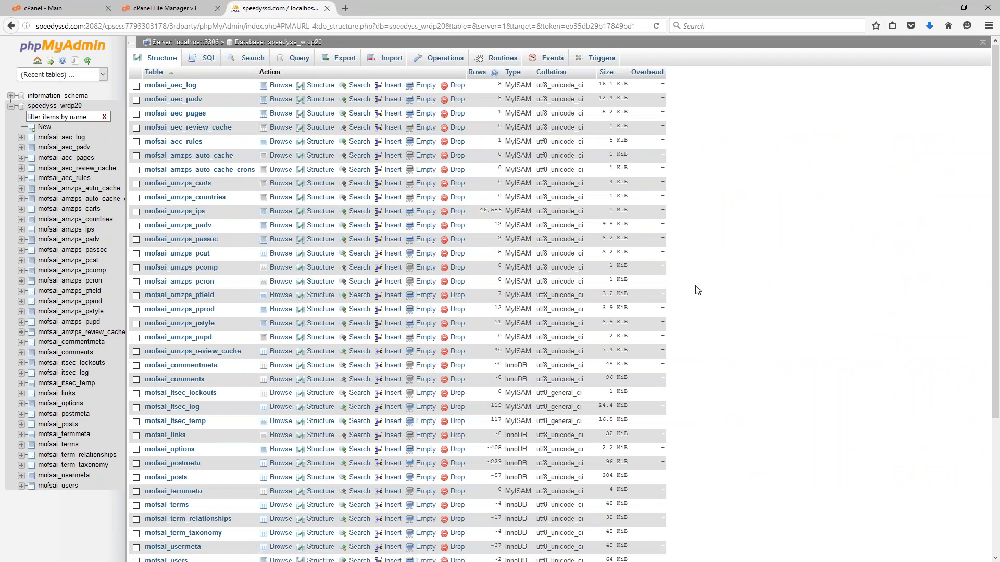
scroll(696, 293, "down", 3)
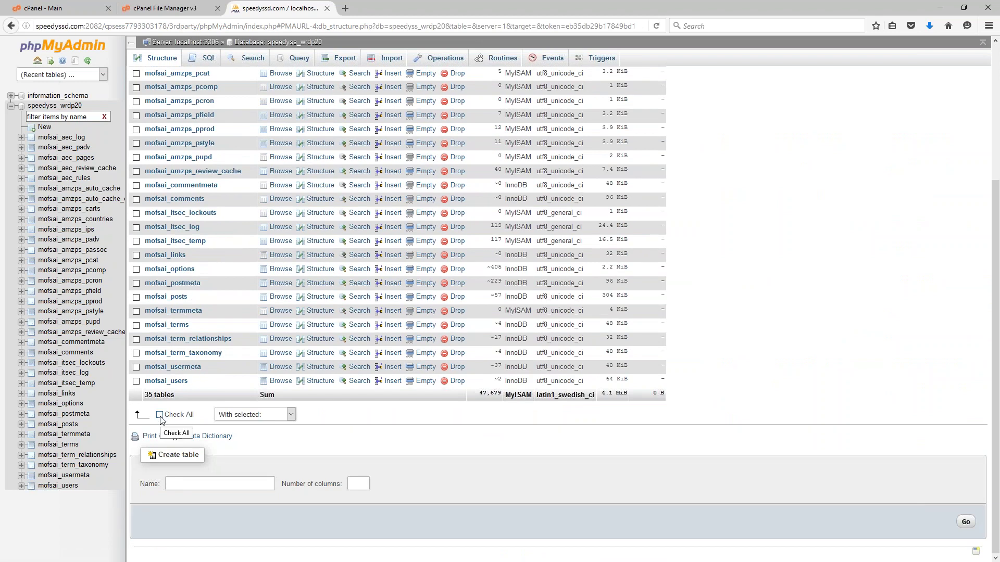
scroll(208, 269, "up", 3)
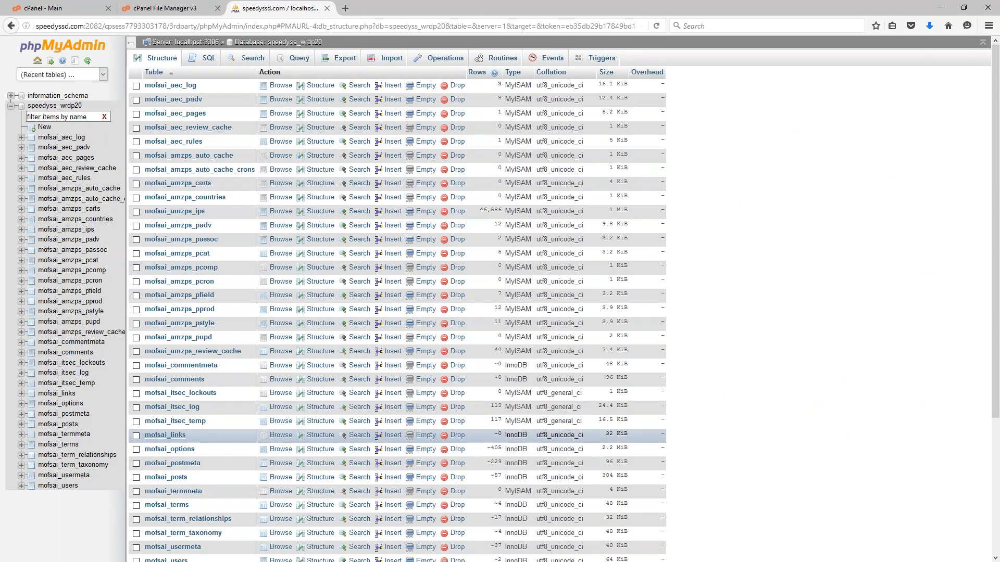
left_click(41, 106)
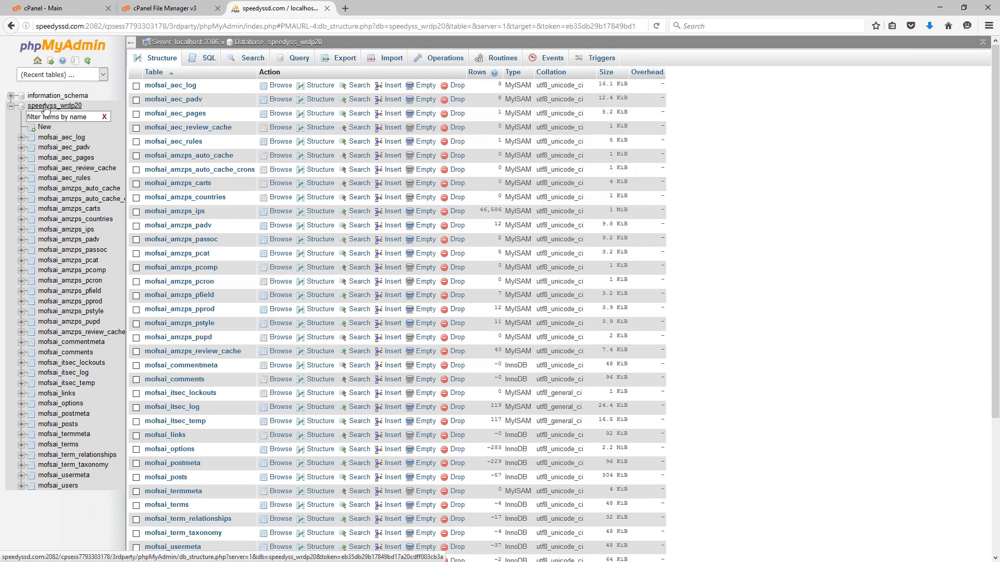
scroll(312, 172, "down", 4)
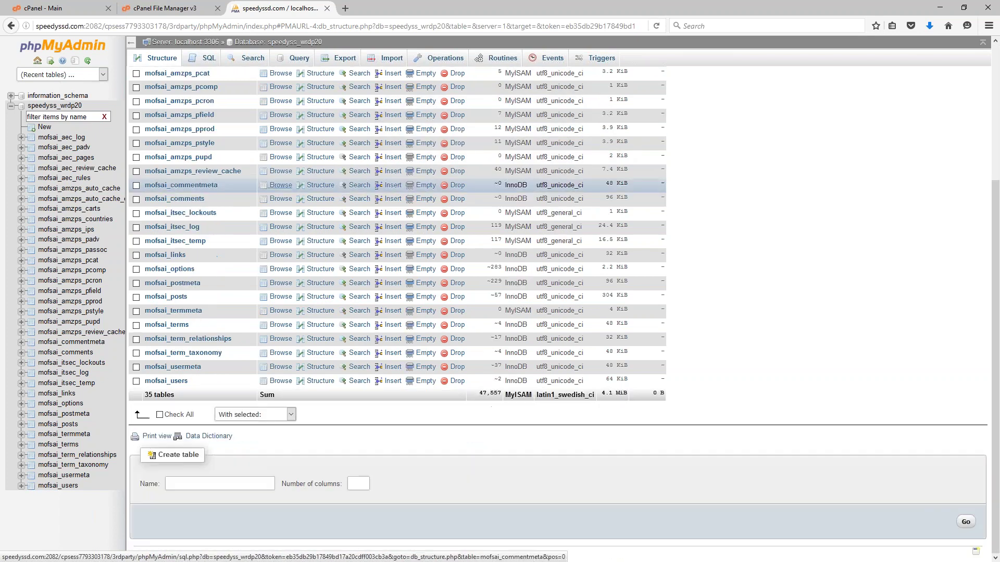
left_click(160, 415)
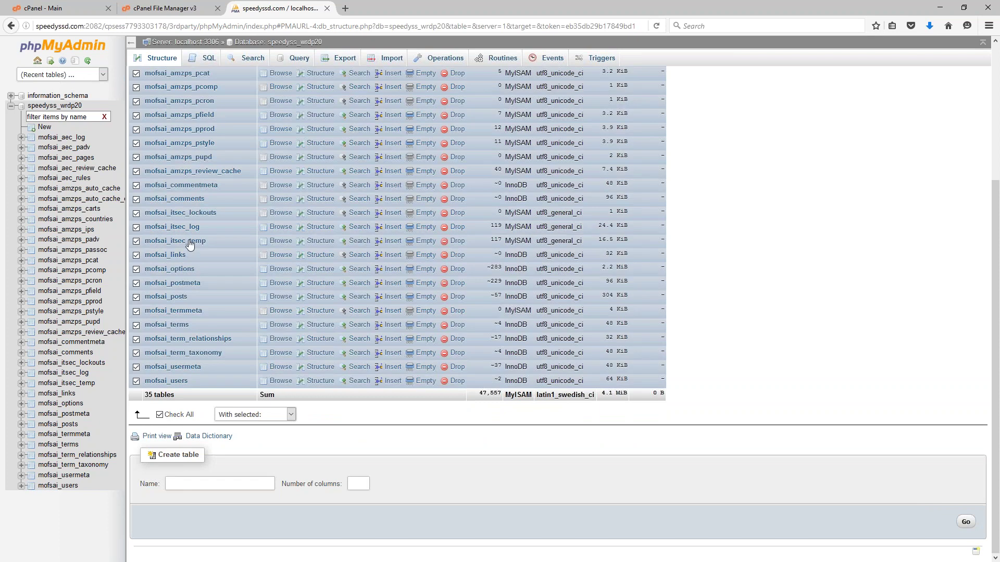
scroll(185, 278, "up", 4)
scroll(181, 343, "down", 4)
scroll(182, 344, "down", 1)
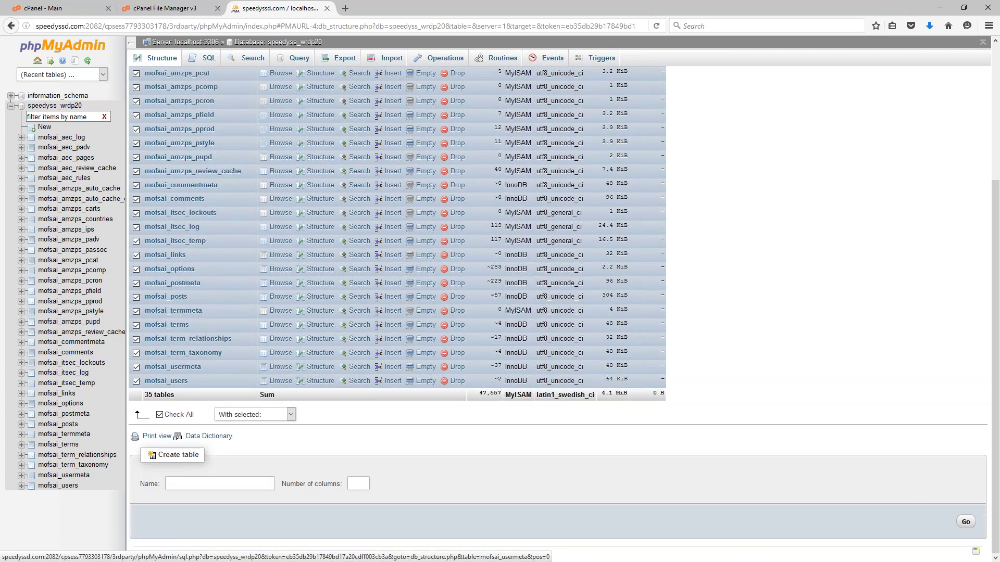
left_click(241, 414)
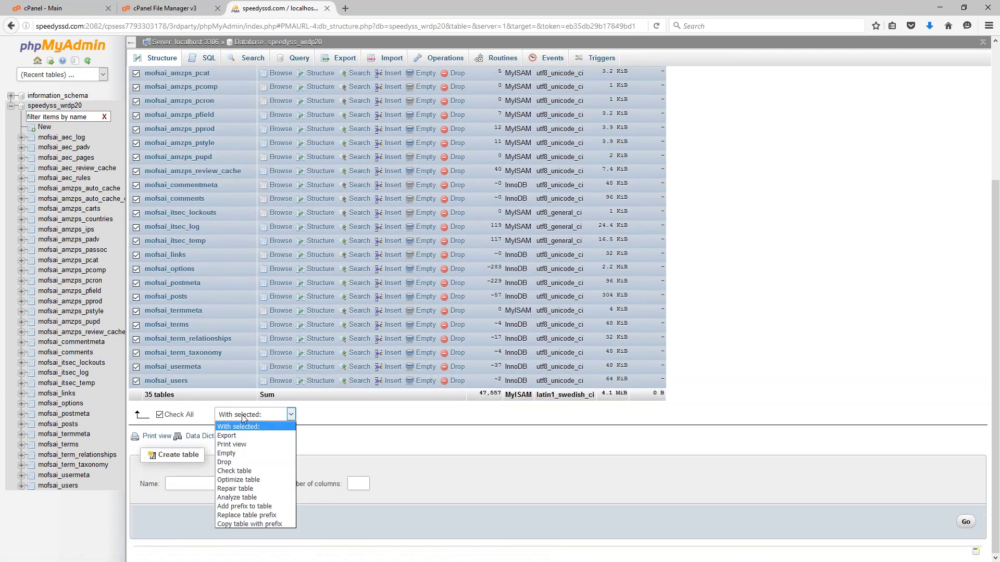
Drop all selected speedyss_wrdp20 tables and confirm the DROP TABLE prompt.
left_click(225, 462)
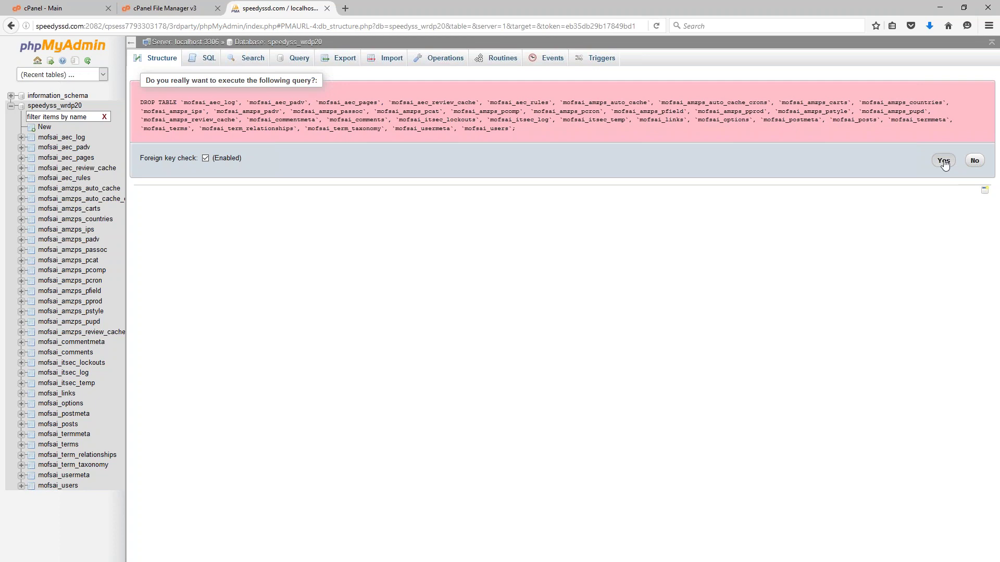
left_click(943, 161)
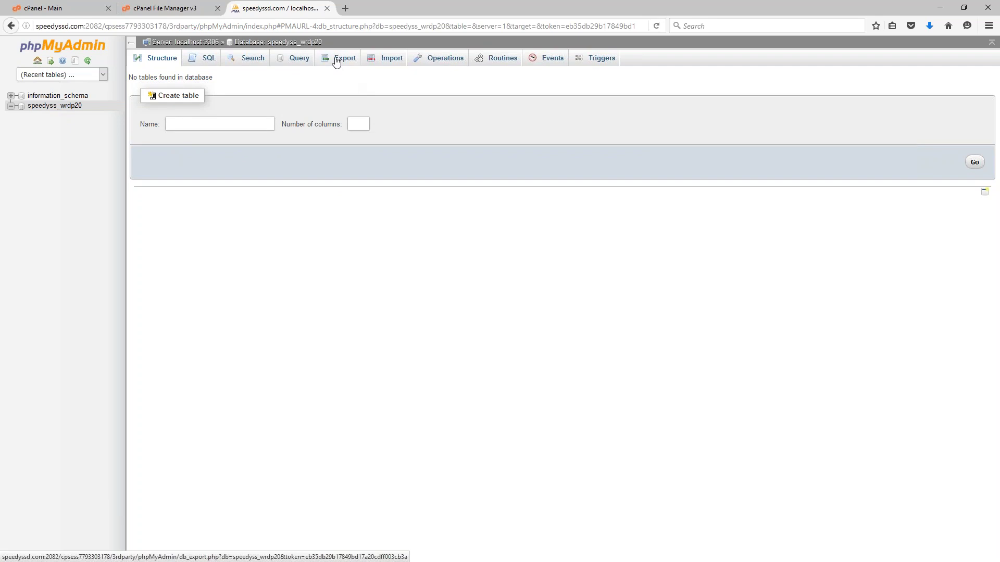
Import the speedyss_wrdp20(2).sql backup into speedyss_wrdp20, running its 90 queries to restore the tables.
left_click(383, 61)
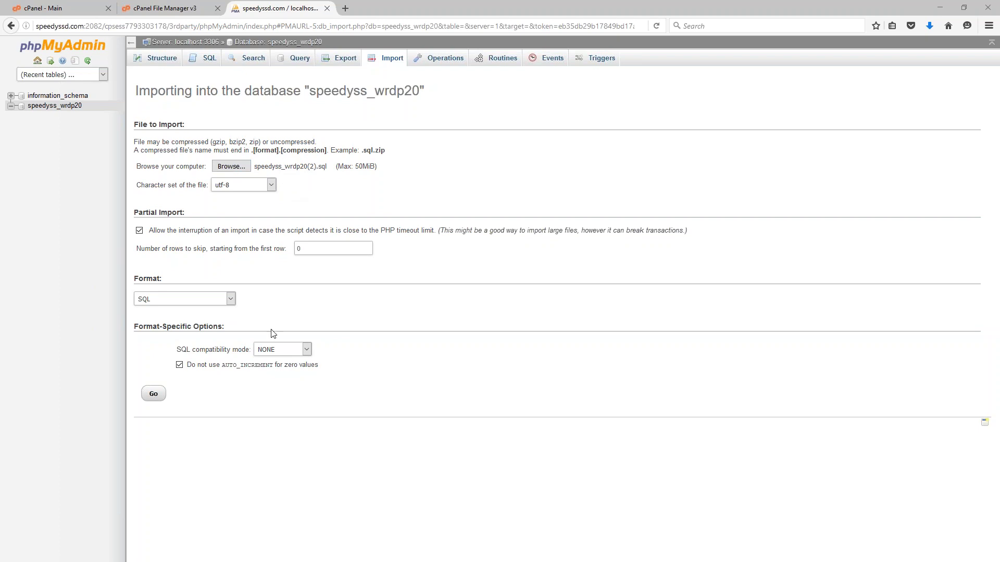
left_click(154, 396)
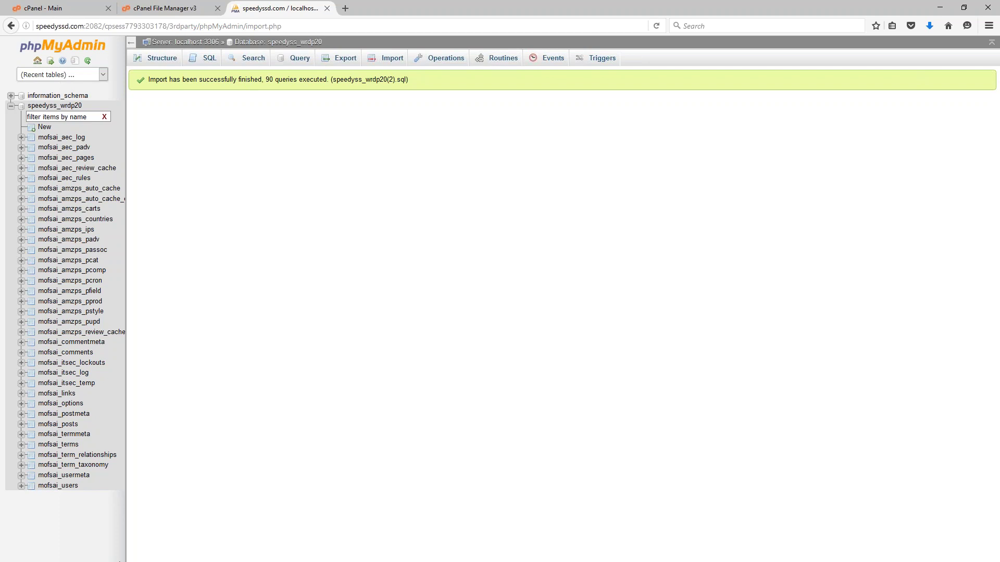
left_click(52, 405)
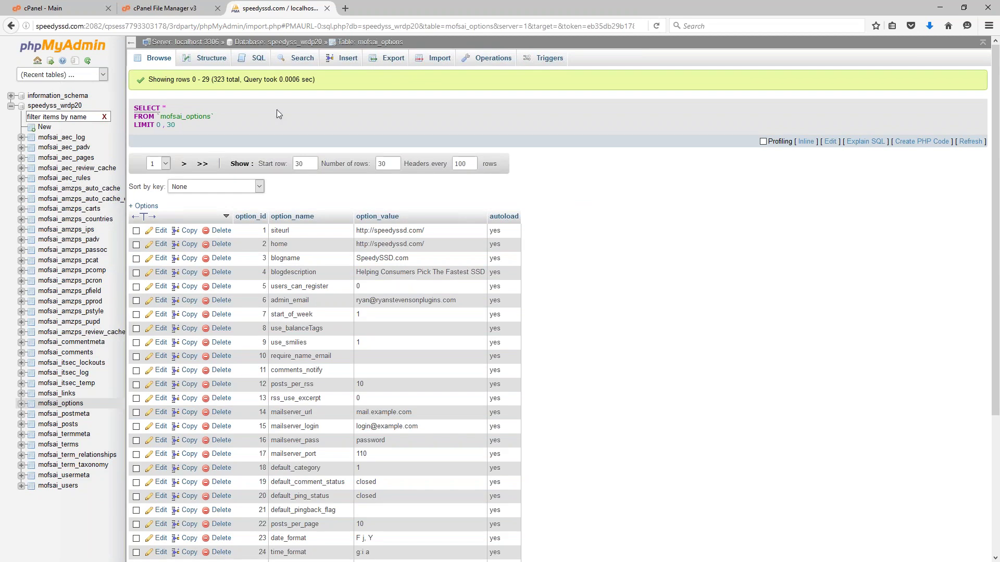
left_click(165, 8)
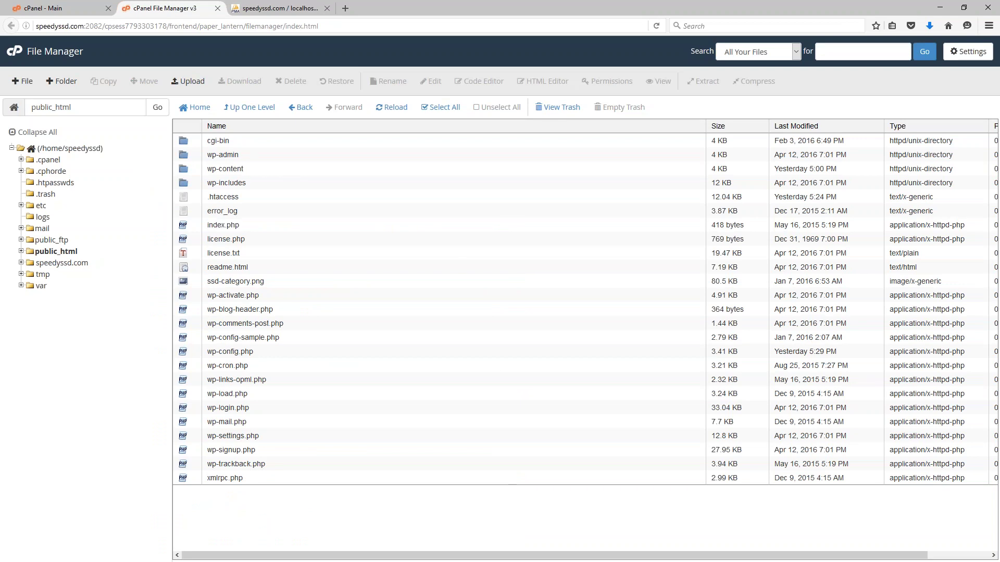
left_click(281, 9)
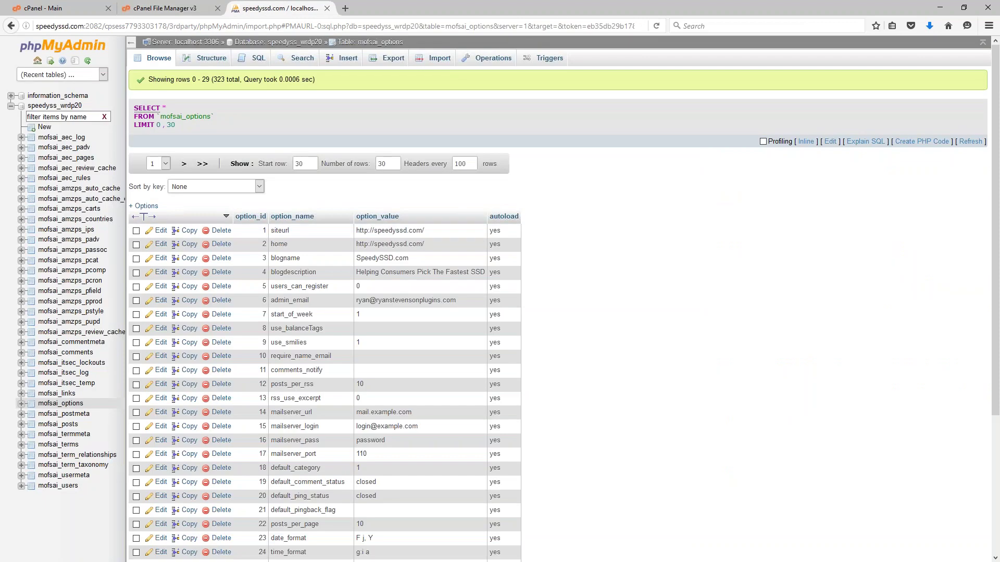
left_click(55, 106)
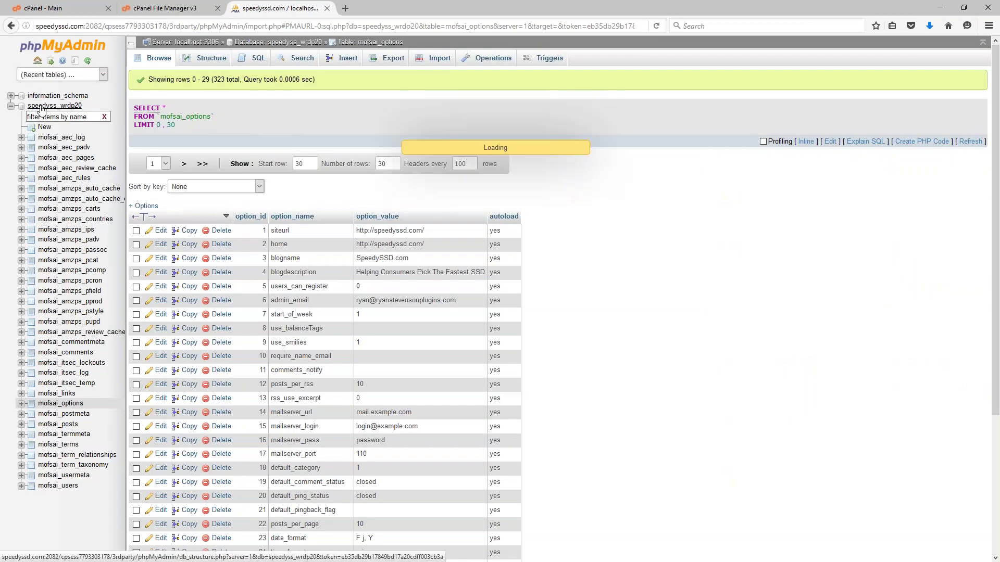